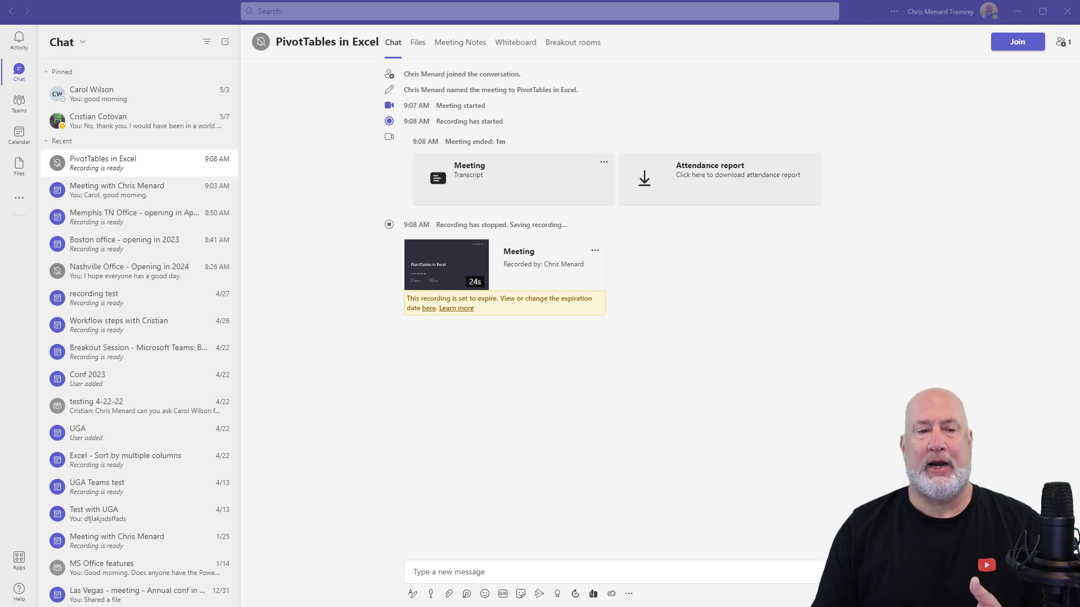
- Open the one-on-one chat with the pinned contact at the top of the Chat list
click(116, 99)
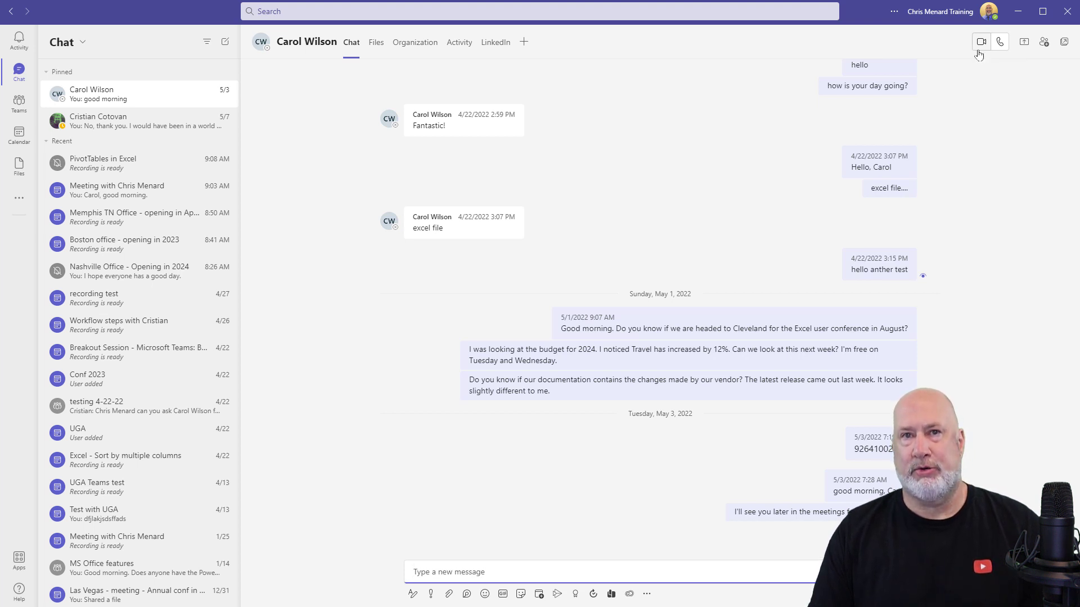
- Switch to the Calendar week view and look over the New meeting types
click(29, 142)
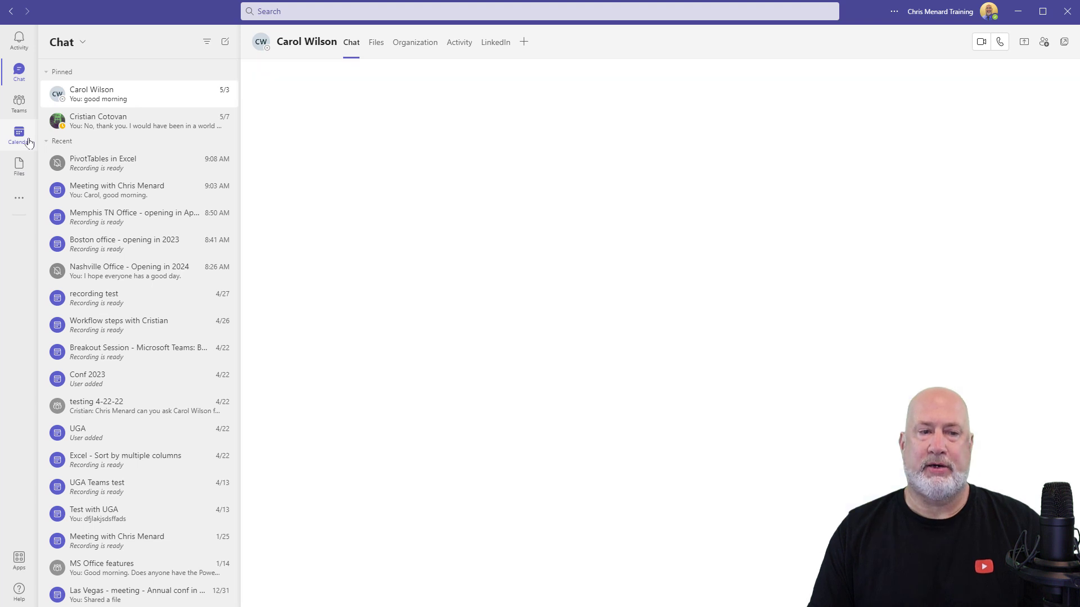
click(1052, 43)
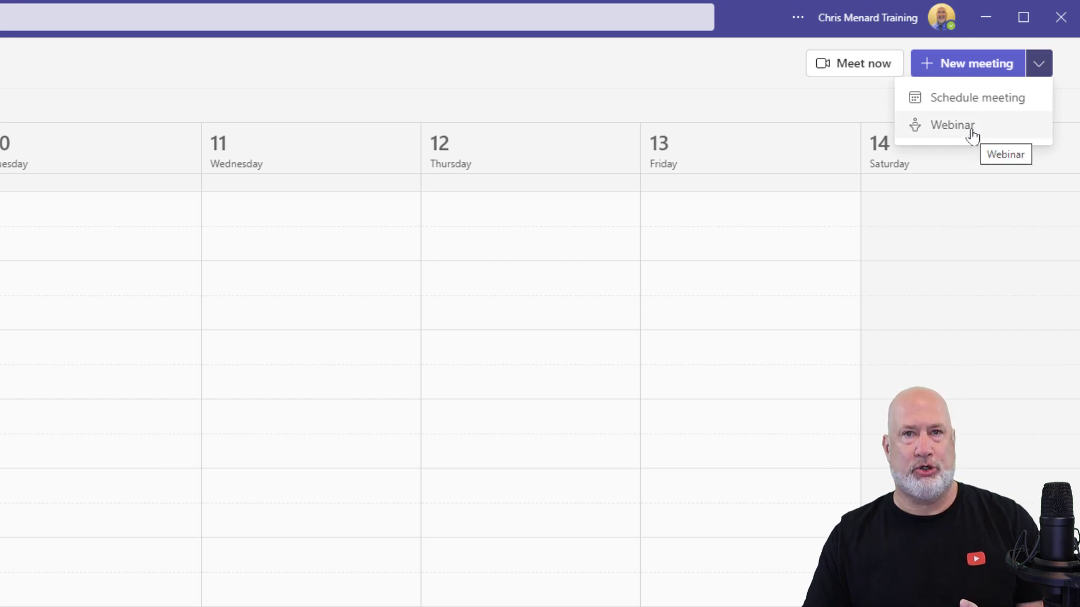
click(746, 103)
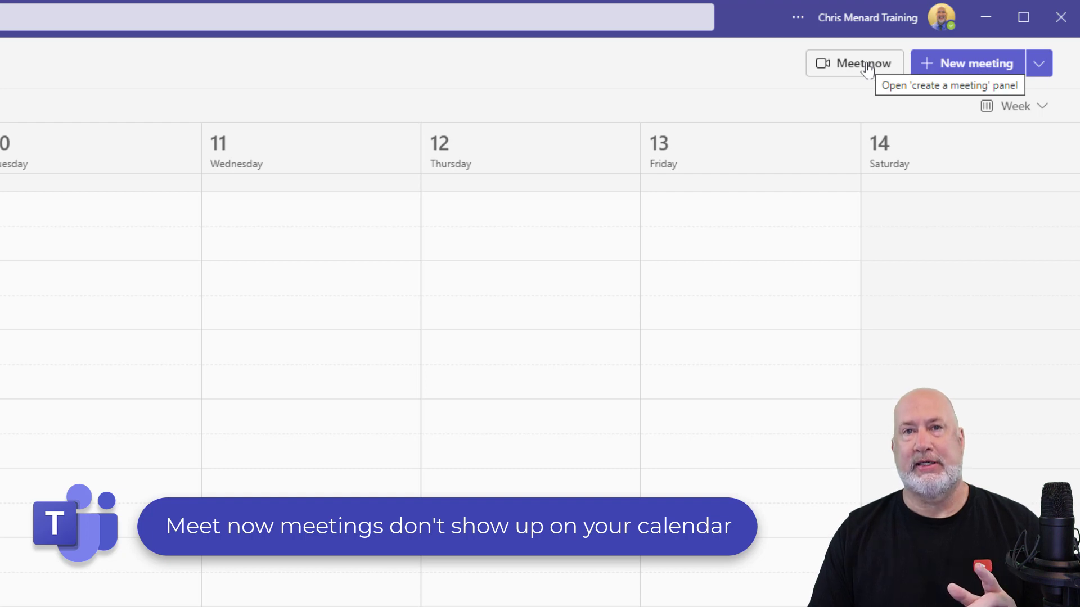
- Replace the Meet now default name with 'Word - odd and even headers' and start the meeting
click(867, 65)
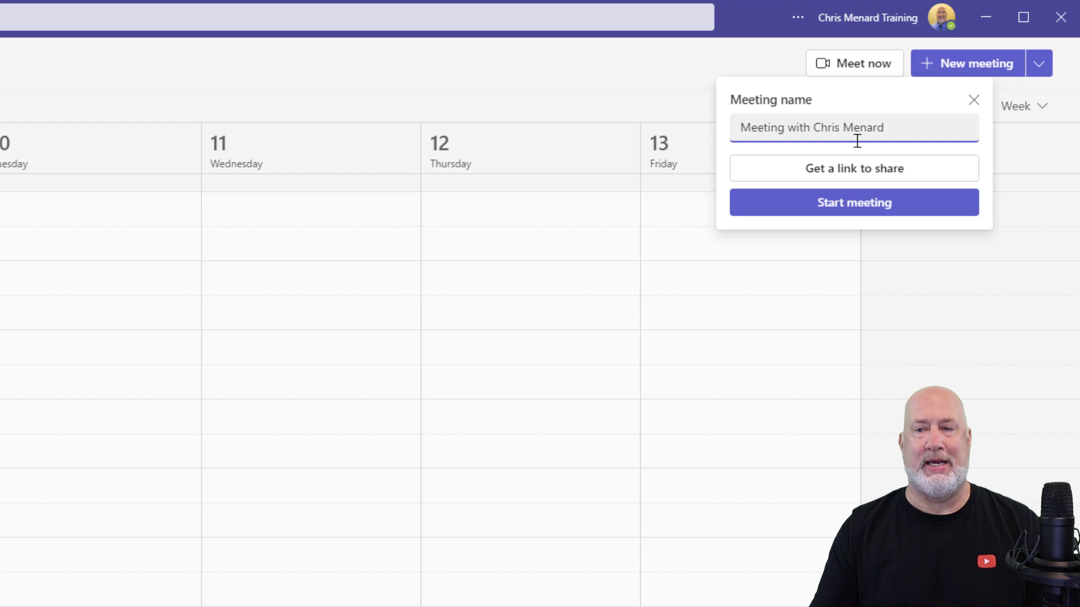
drag(905, 128, 709, 129)
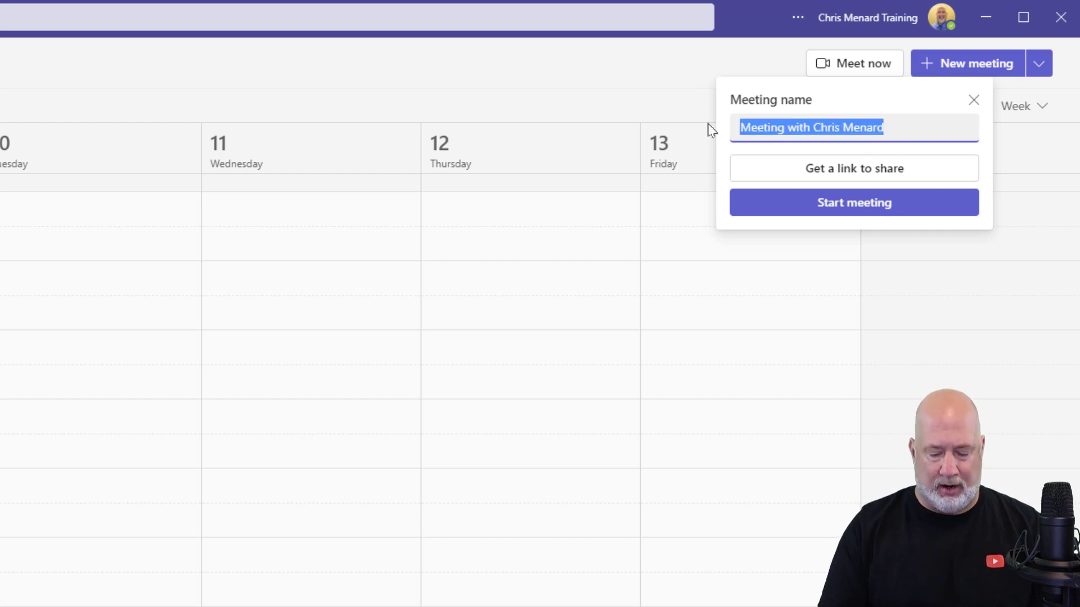
text(wo)
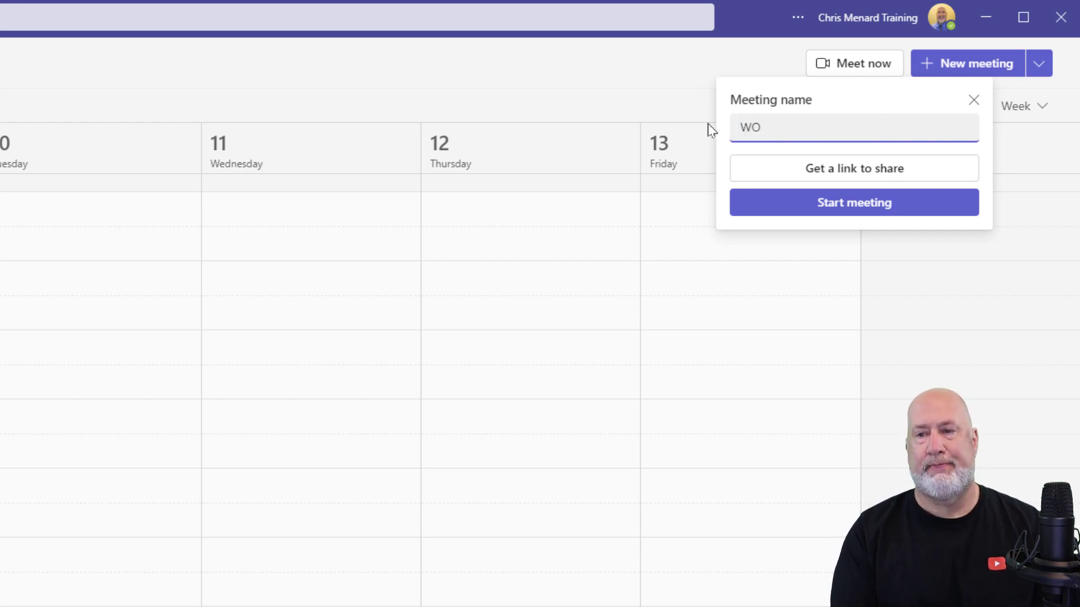
text(ord - off)
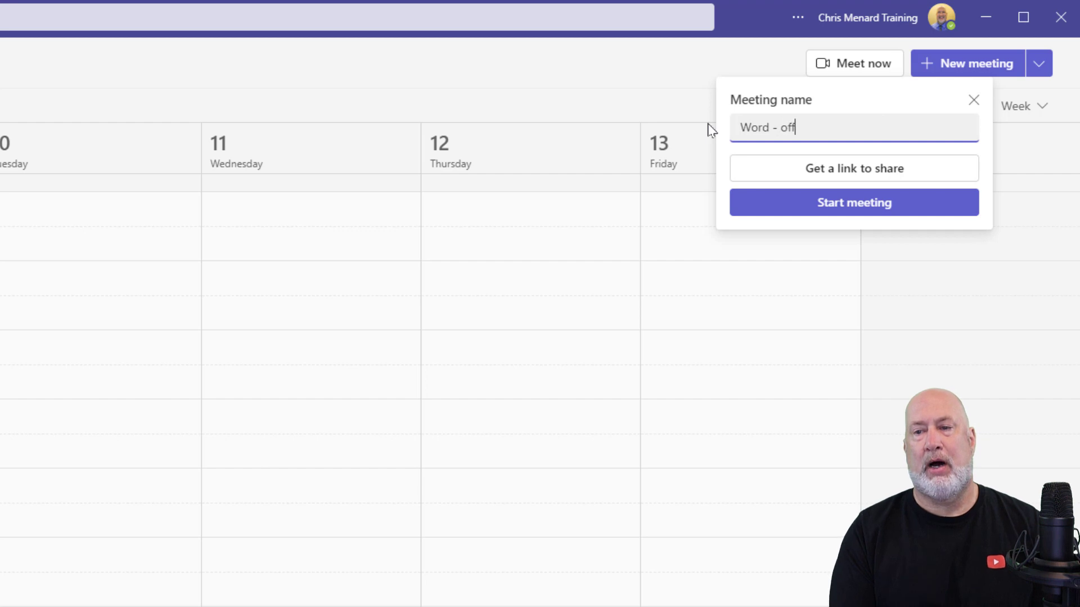
key(BackSpace)
key(BackSpace)
text(dd and )
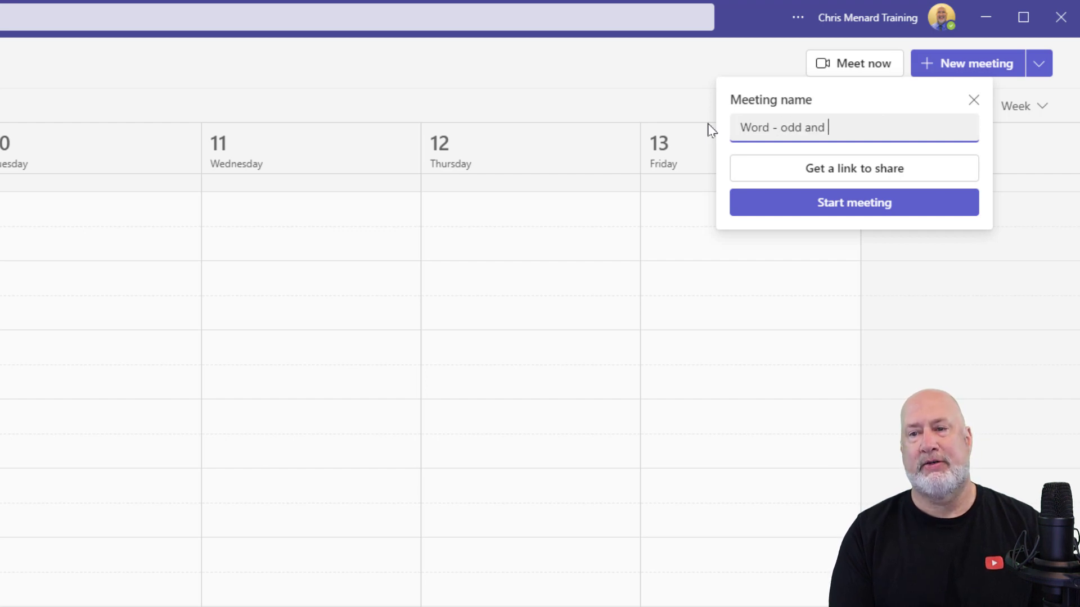
text(even headers)
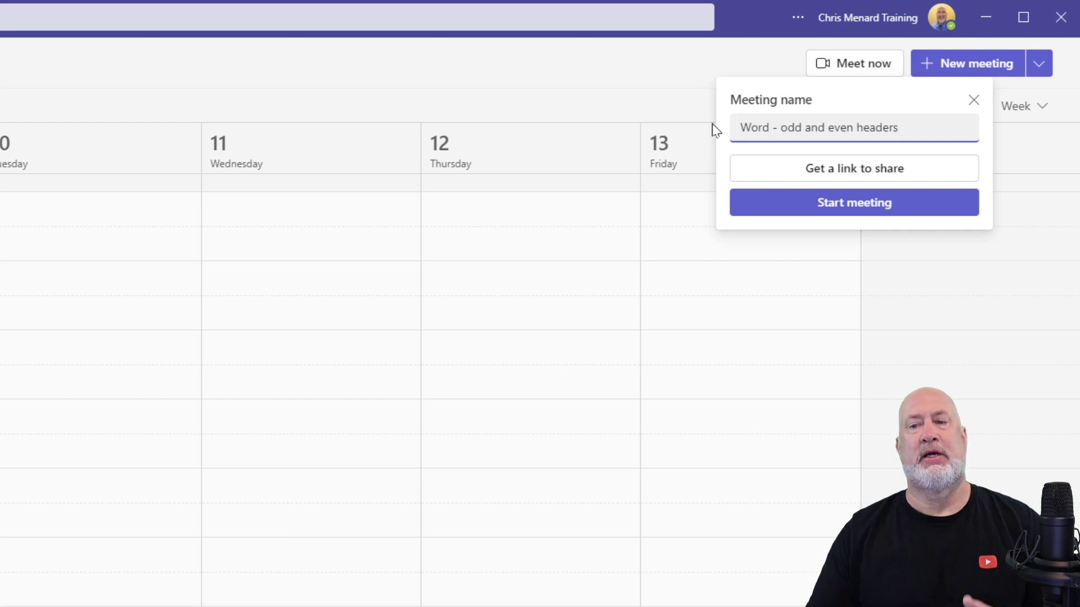
click(870, 209)
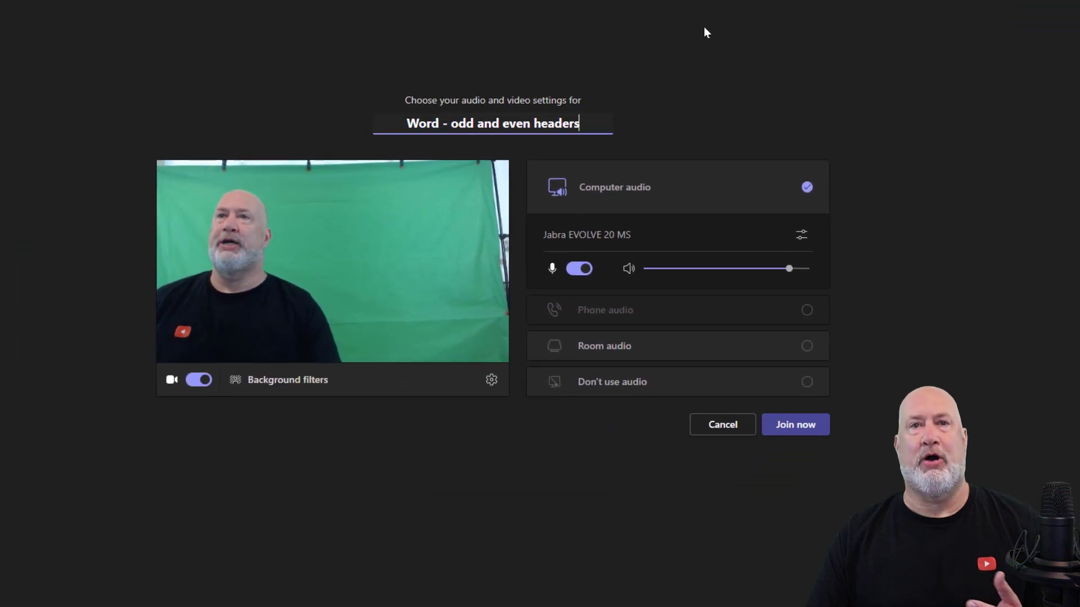
- Join the meeting, dismiss the invite prompt, and turn the camera off
click(803, 427)
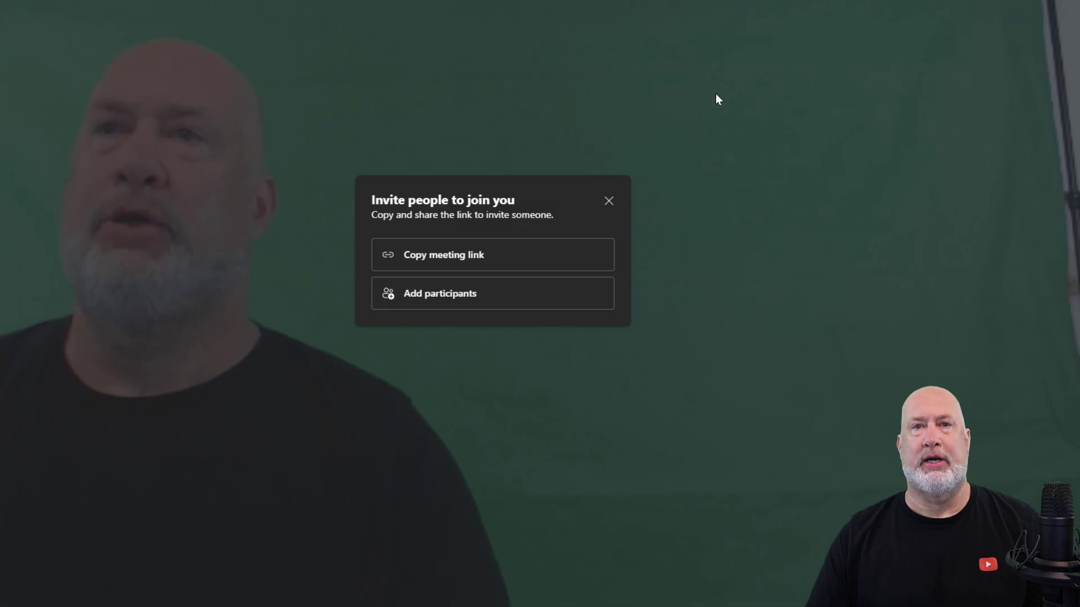
click(608, 202)
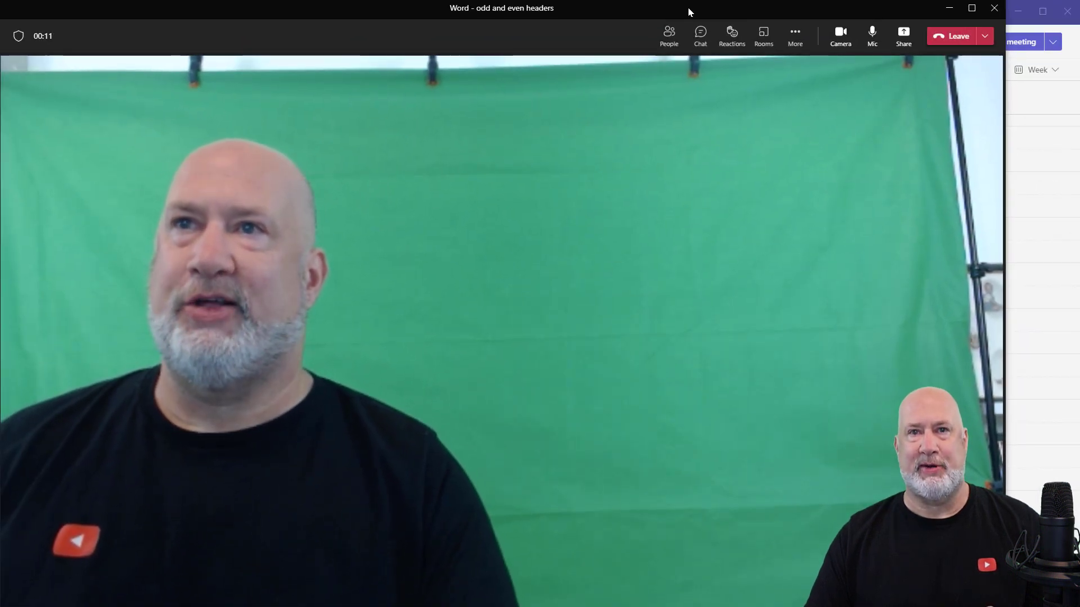
click(840, 42)
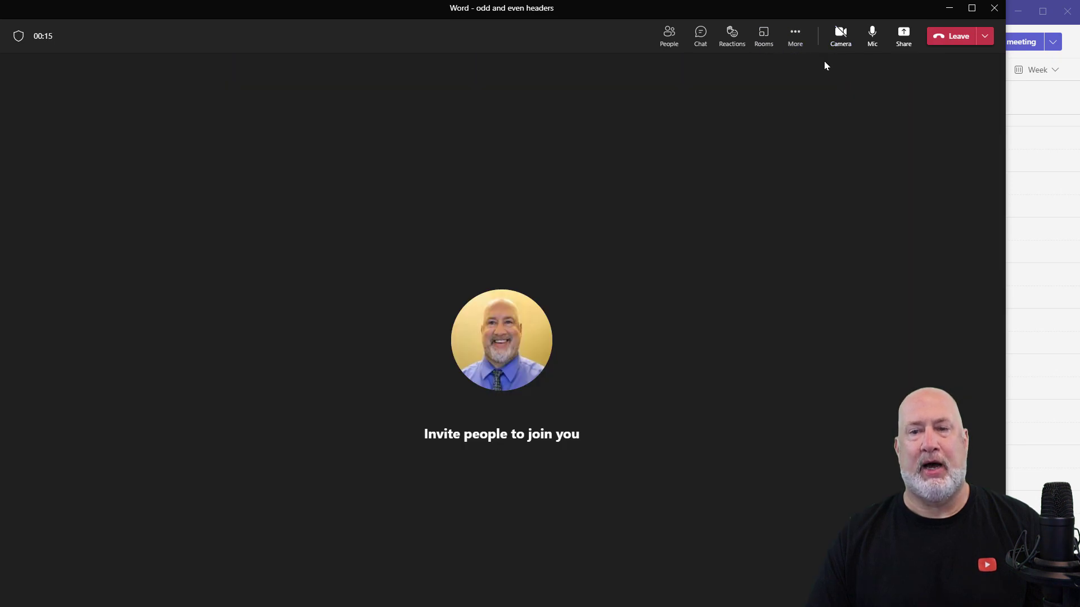
- Search the participants list for 'car', then clear the search and close the list
click(669, 45)
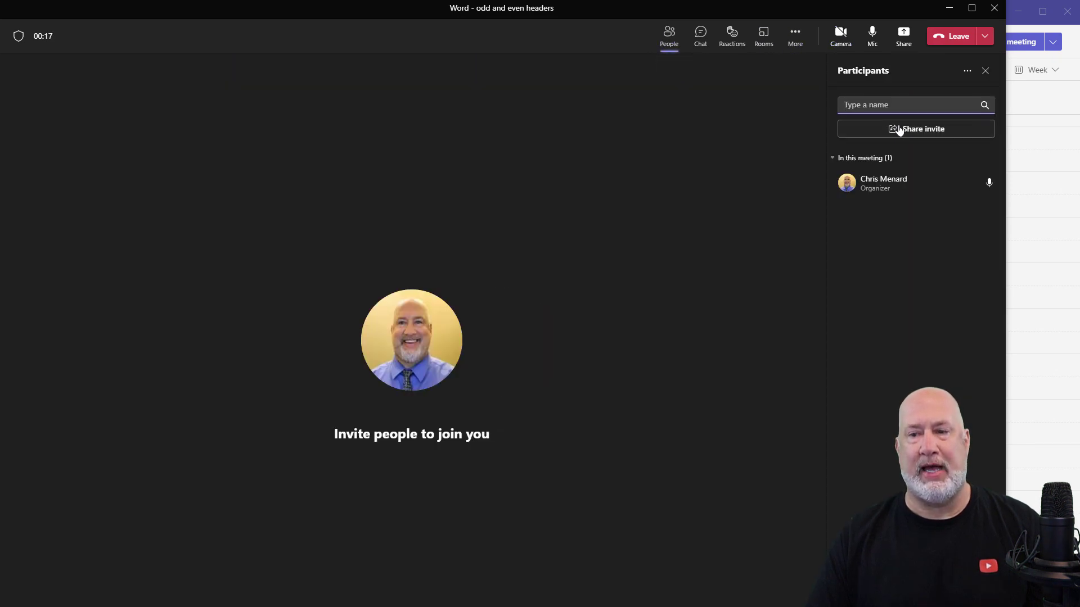
text(car)
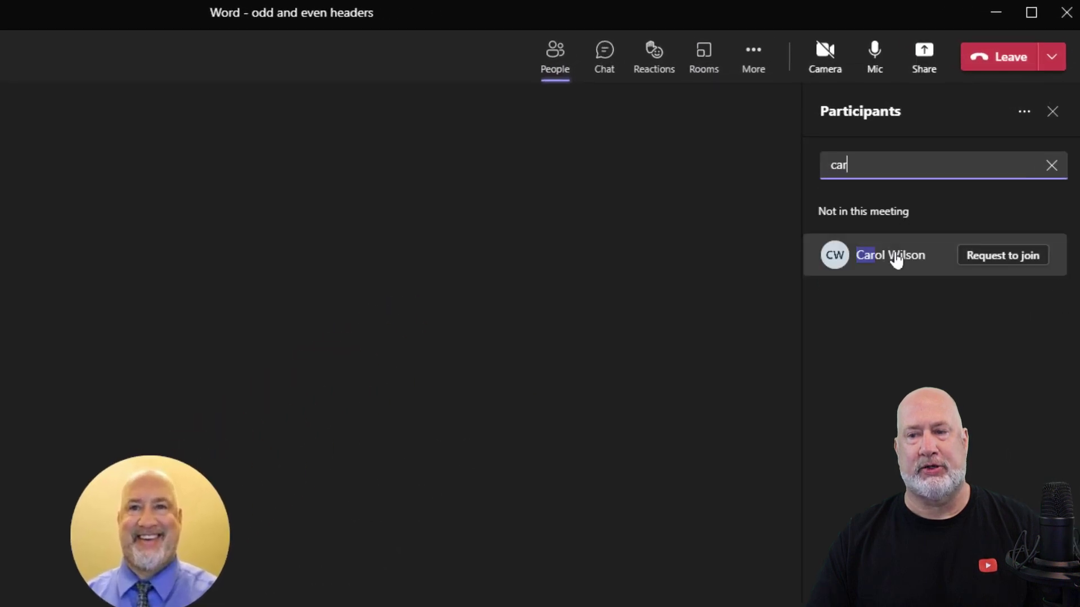
click(1051, 164)
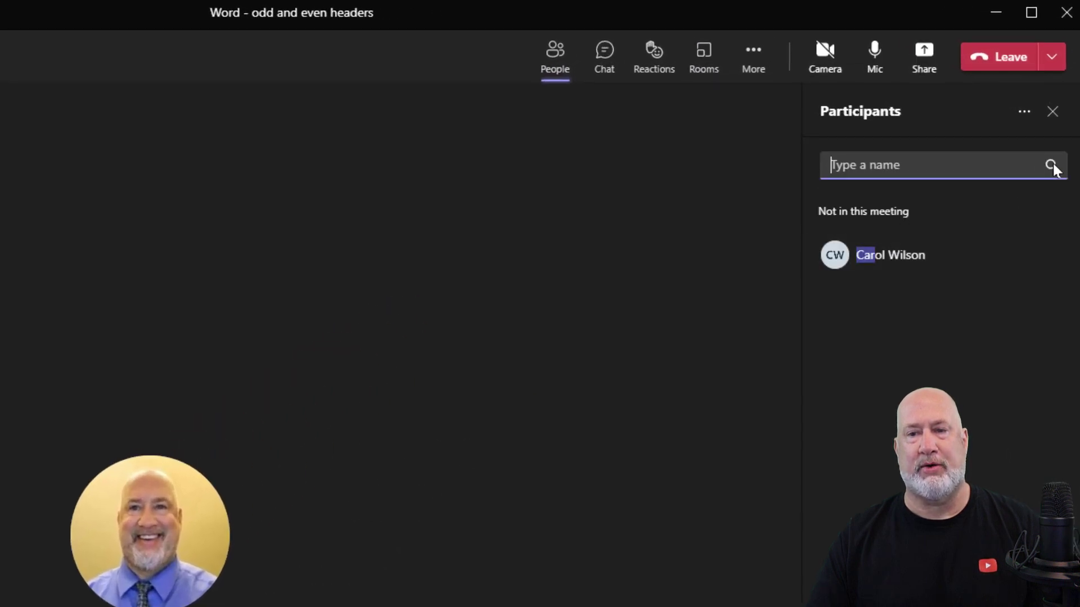
click(562, 73)
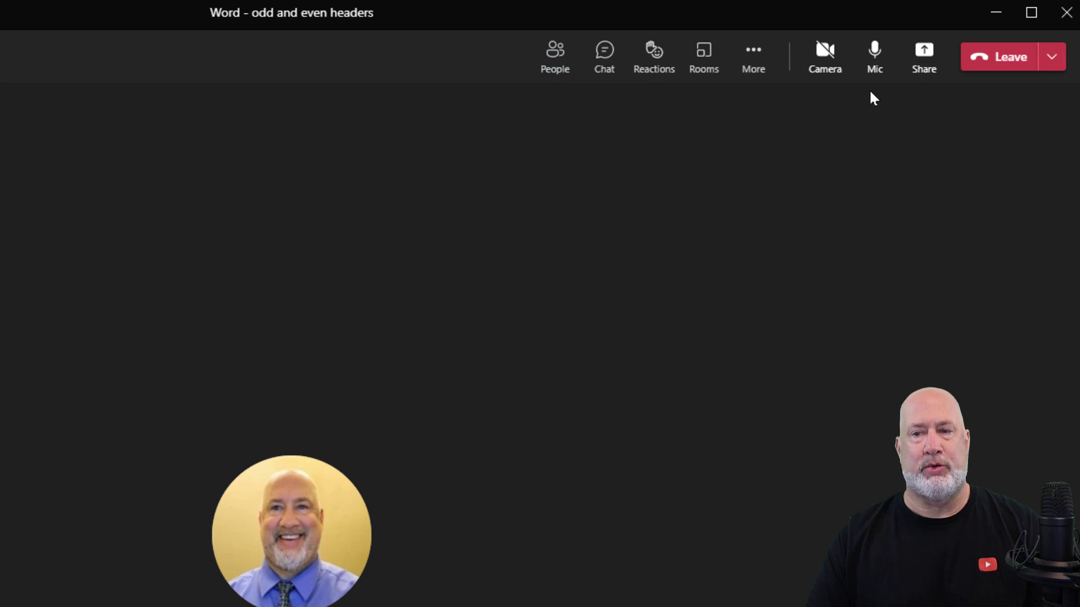
- Start recording and transcription from More actions, closing the live transcript and recording notice
click(757, 63)
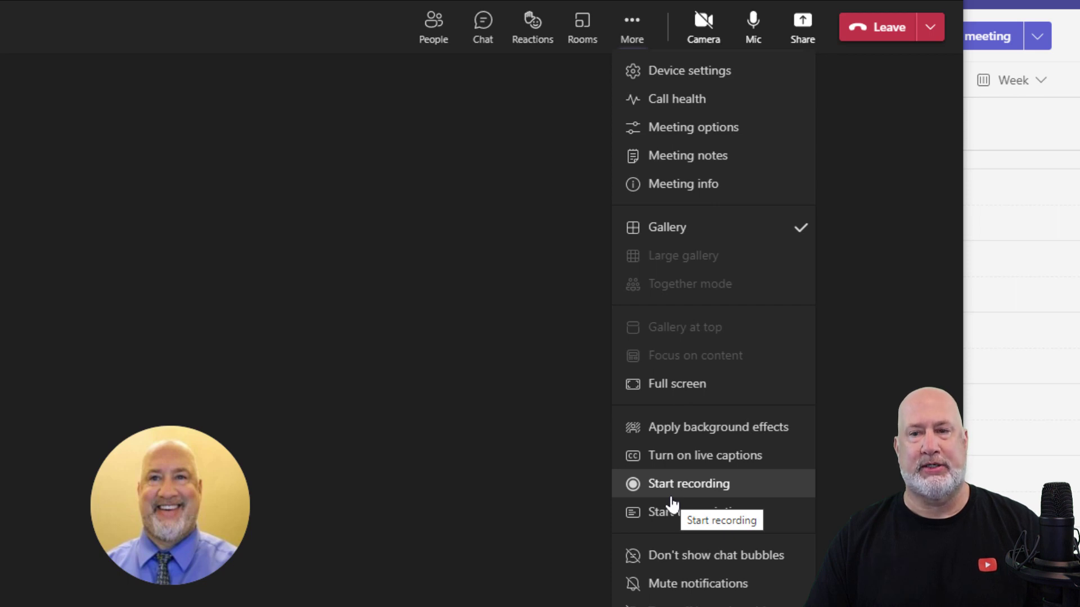
click(671, 497)
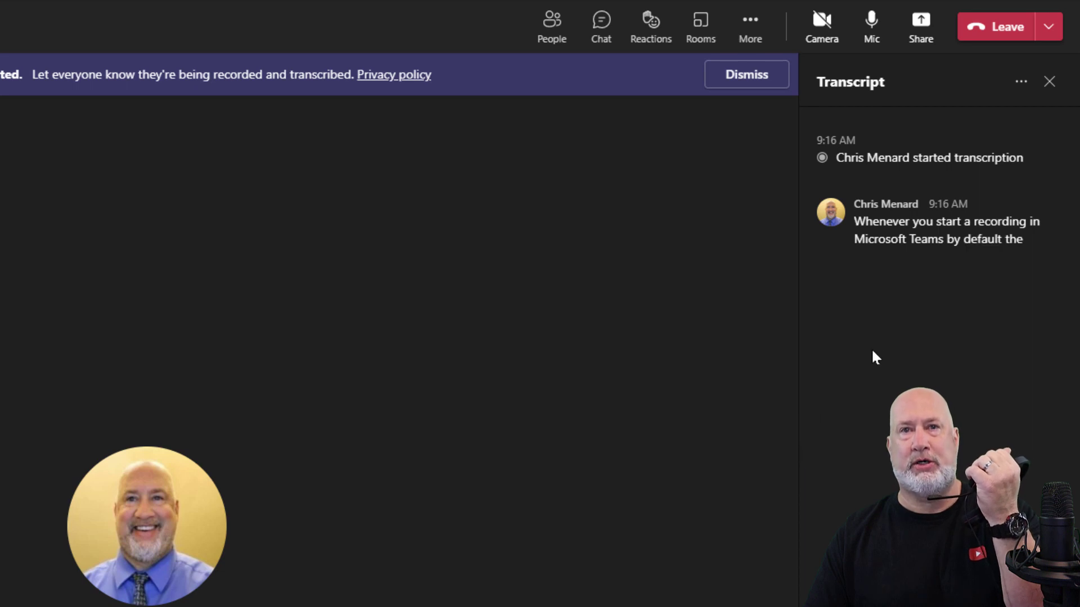
click(1050, 82)
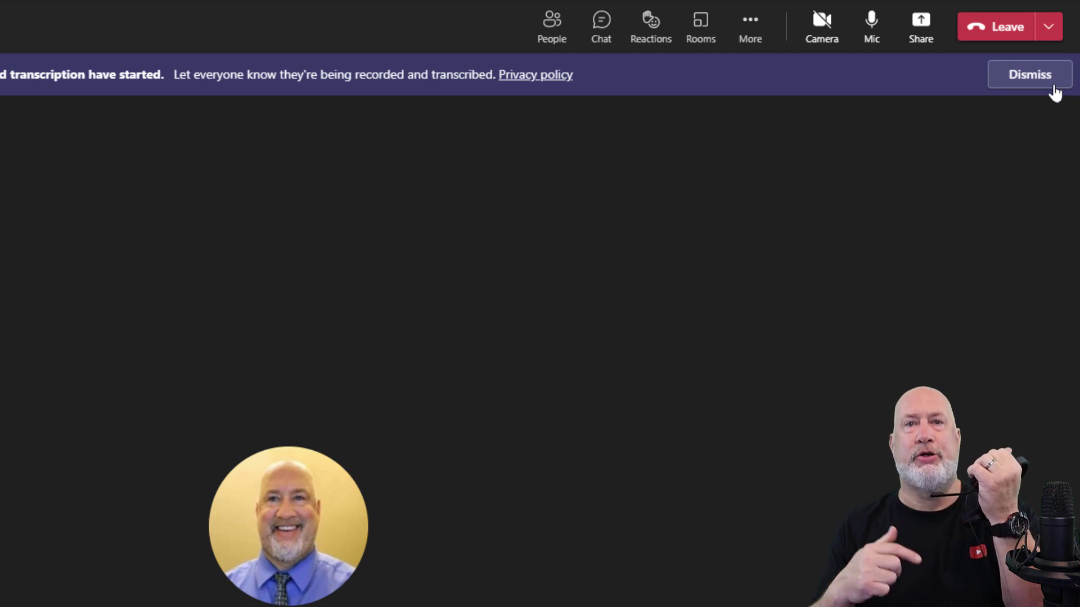
click(758, 48)
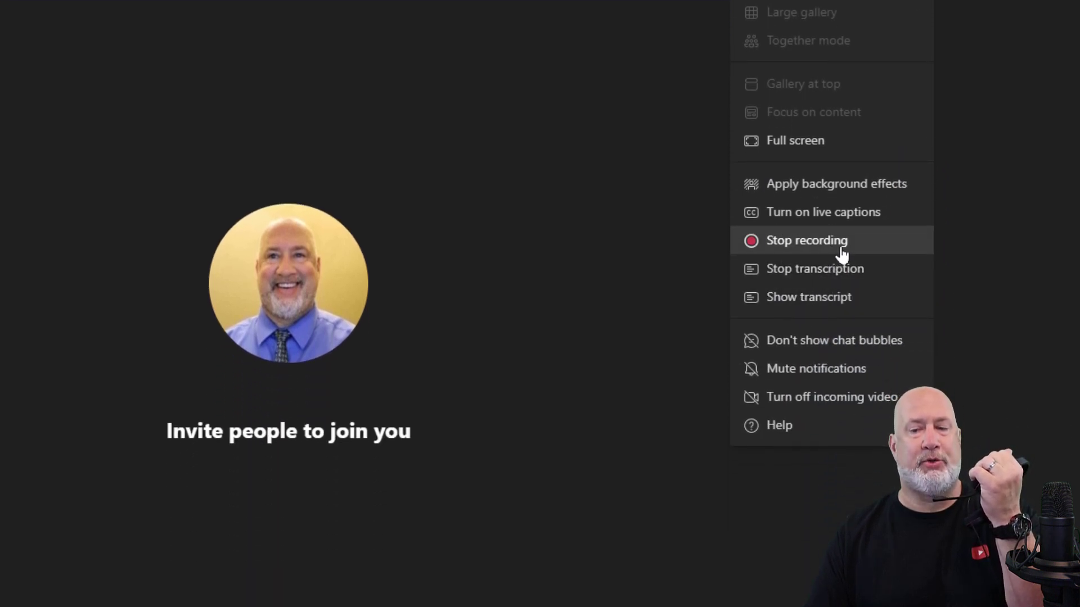
key(Escape)
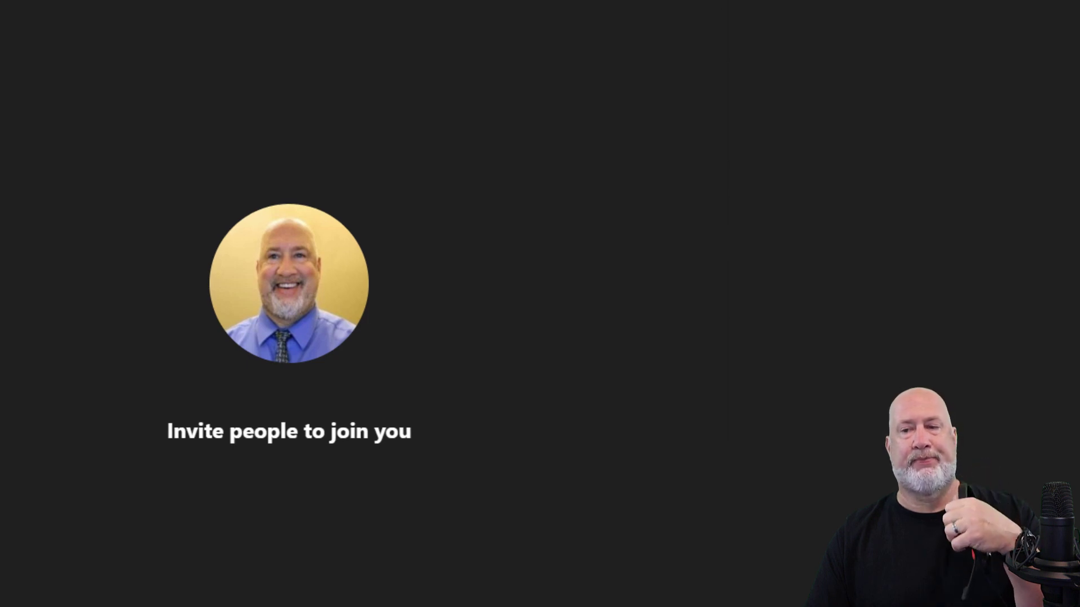
click(1044, 82)
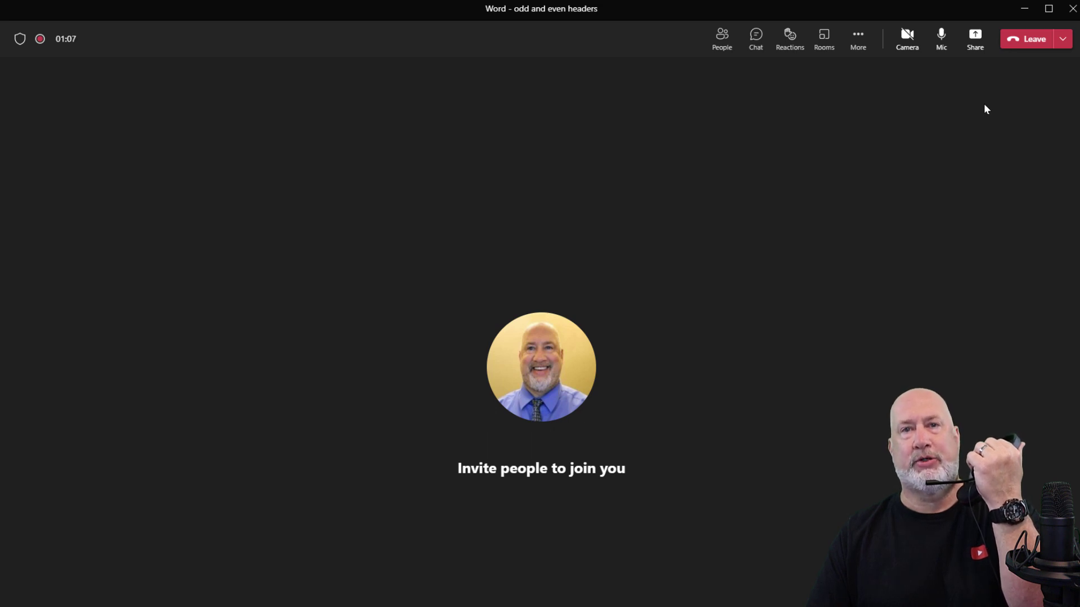
- Choose End meeting from the Leave dropdown and confirm ending it for everyone
click(1063, 40)
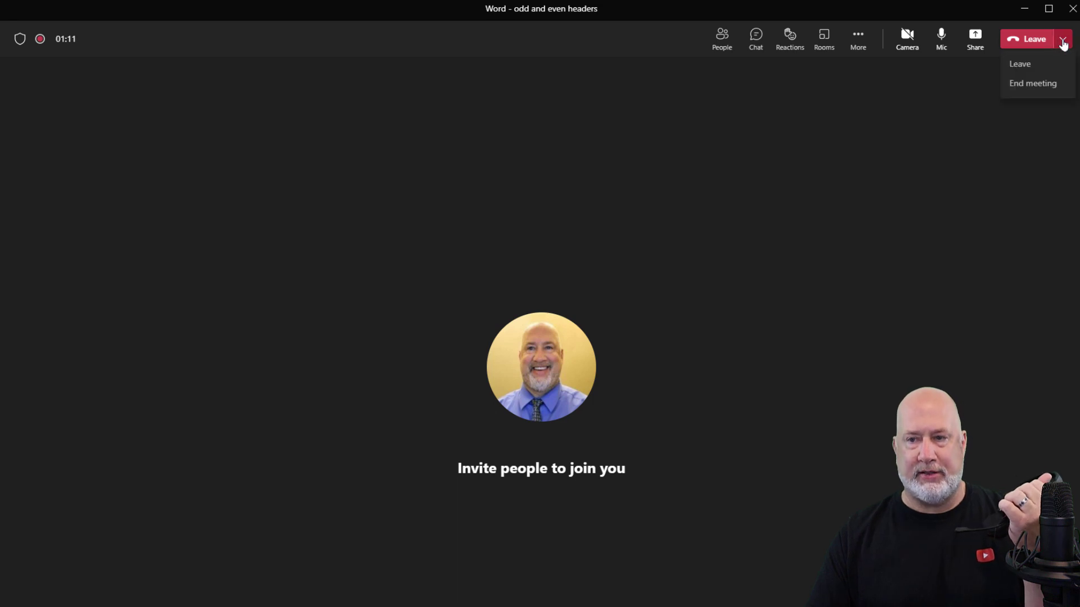
click(1044, 84)
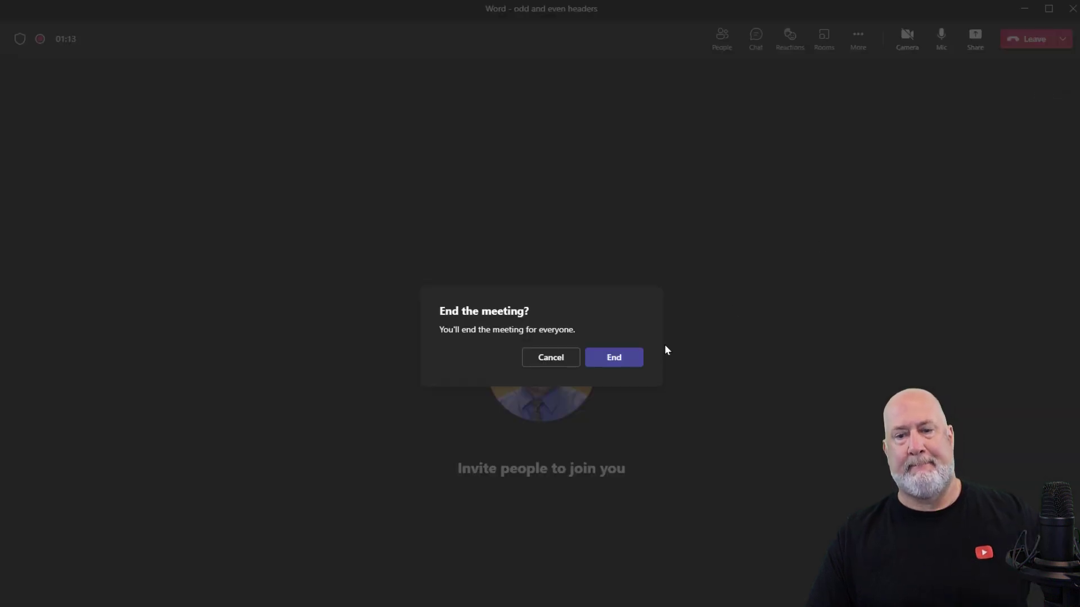
click(622, 366)
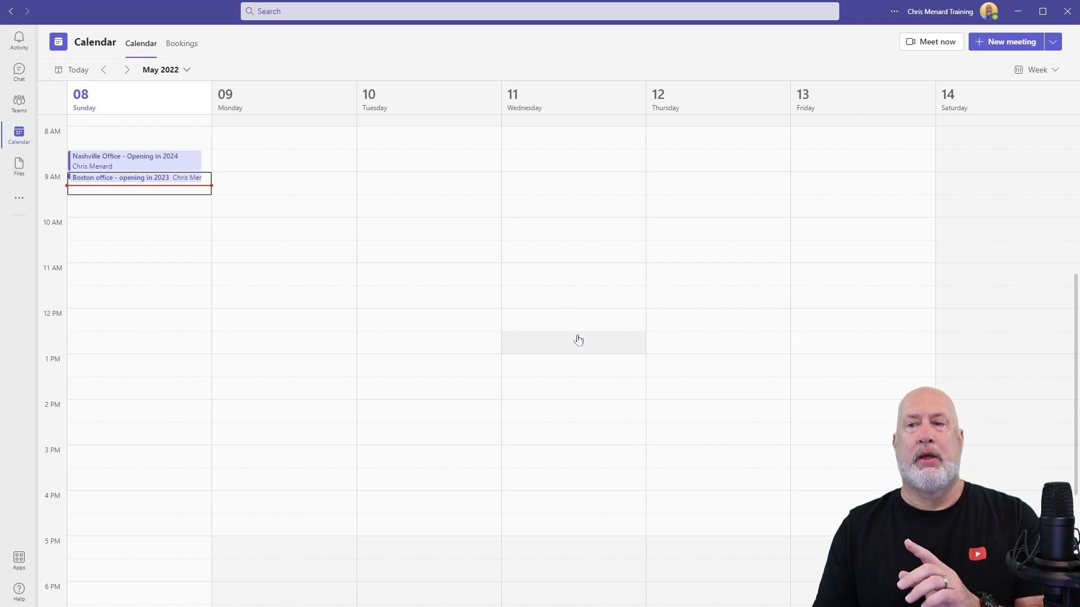
- Check the New meeting options, then switch to Chat, where the finished meeting leads the Recent list
click(1054, 45)
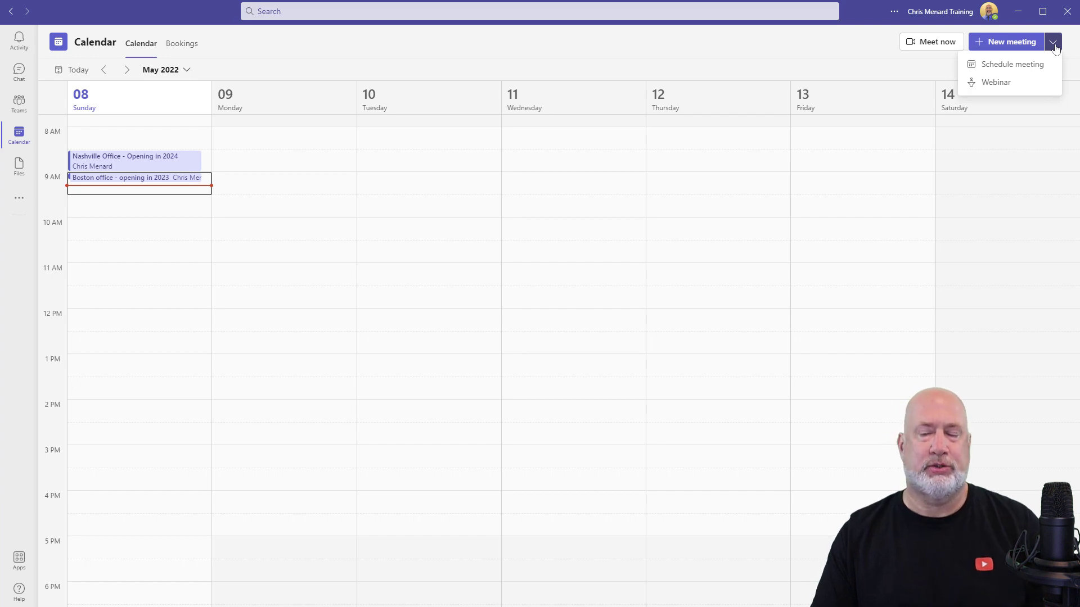
click(24, 80)
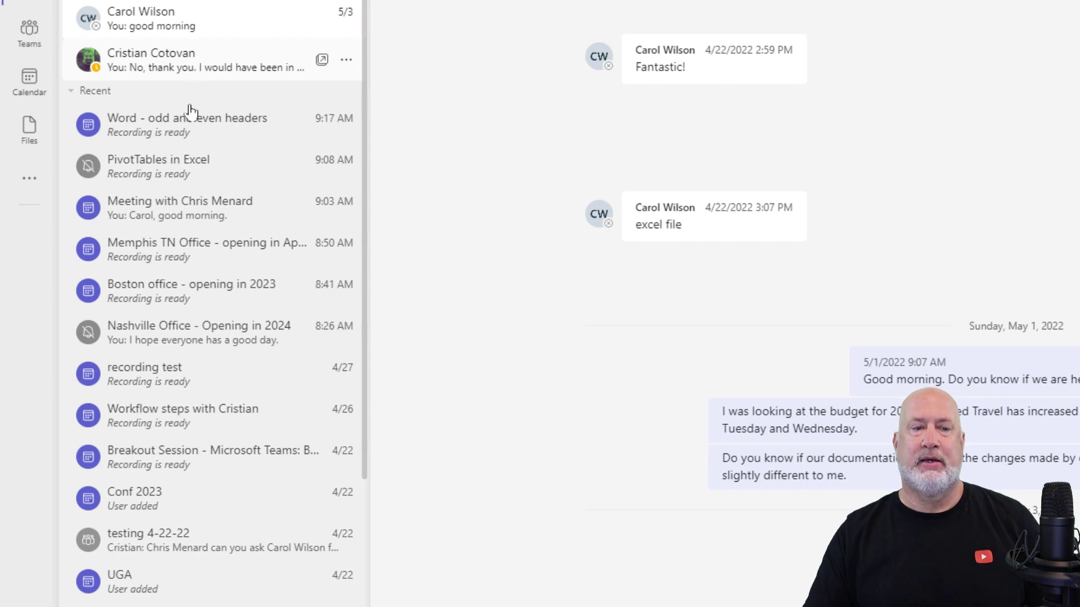
click(346, 126)
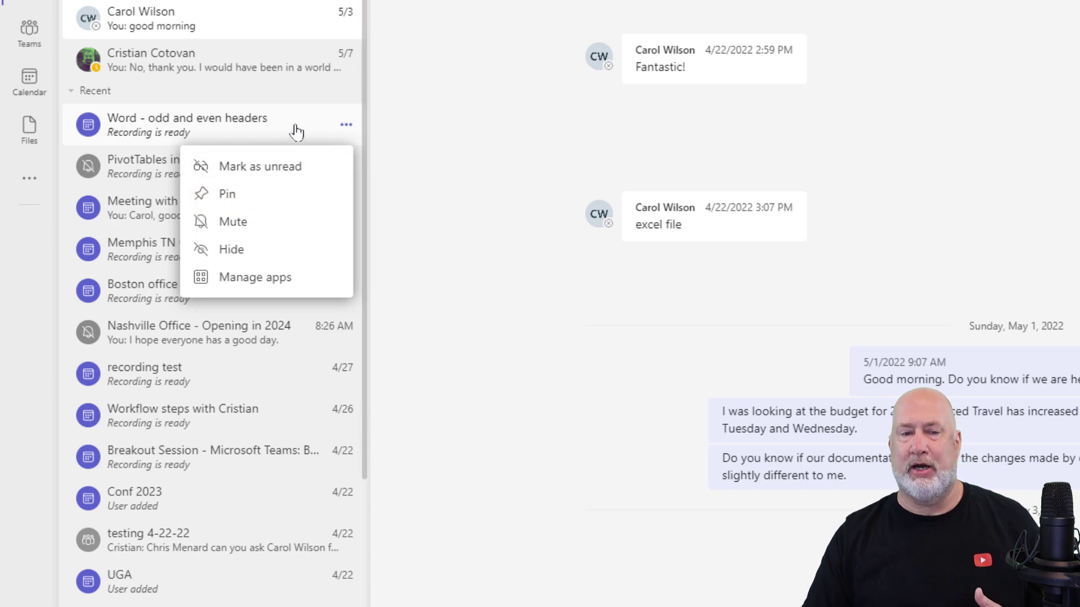
click(437, 118)
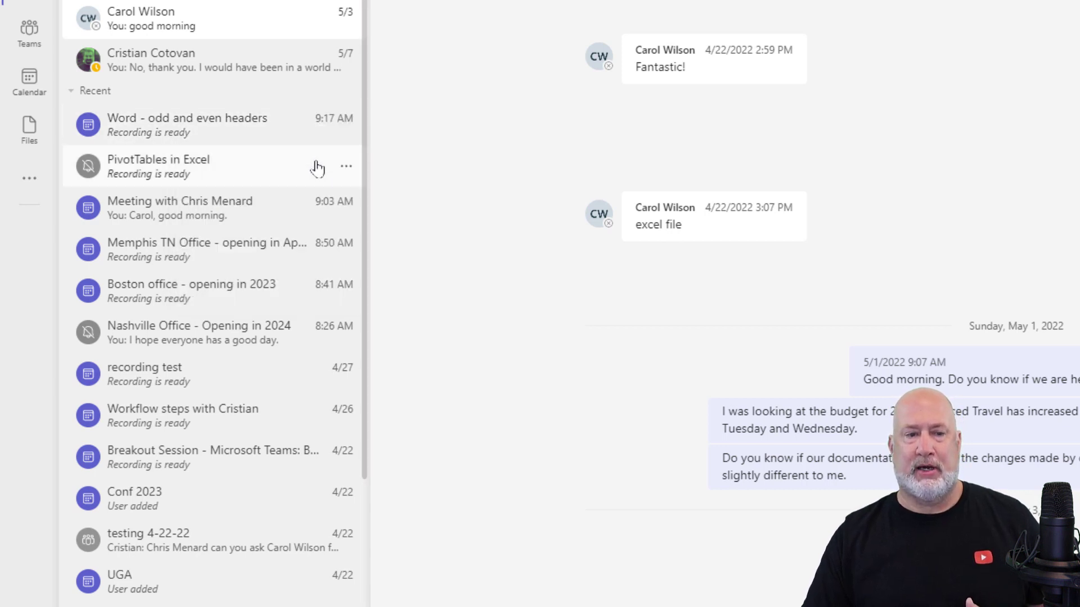
click(346, 168)
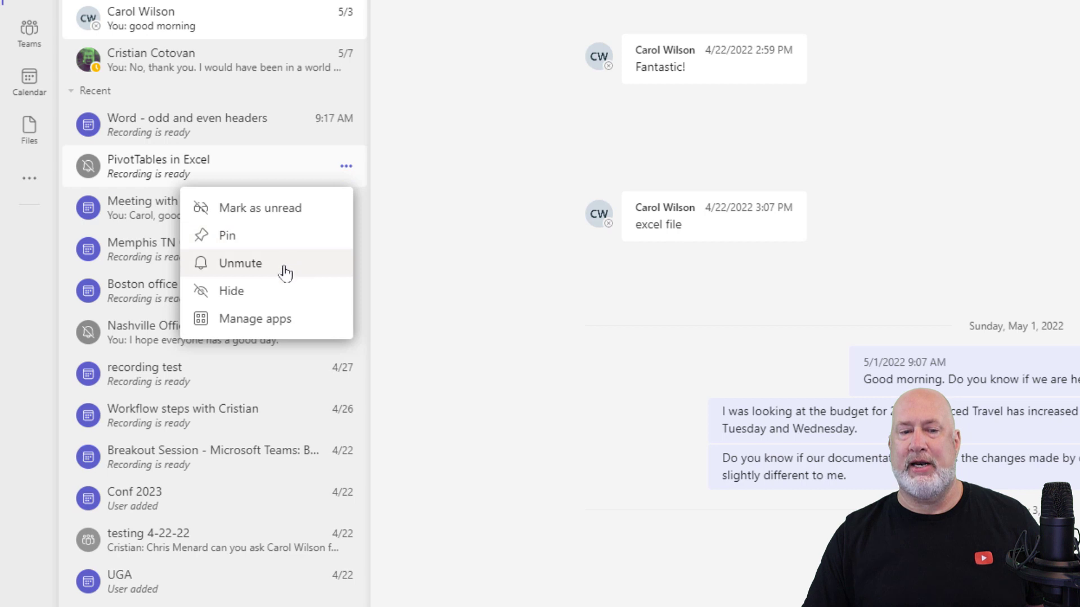
click(431, 168)
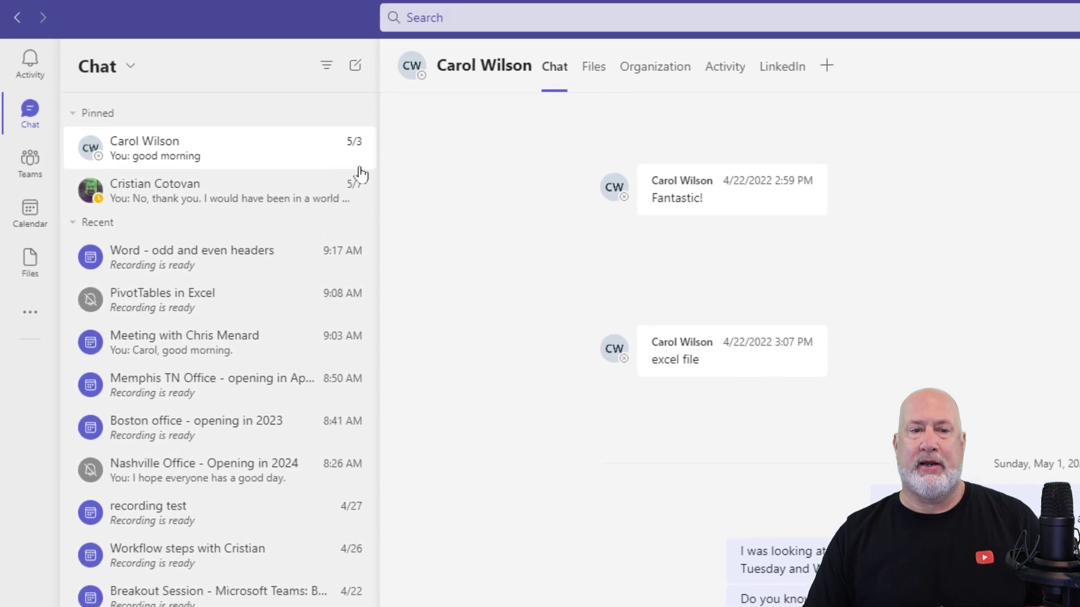
- Filter the chat list to show only meeting chats
click(326, 78)
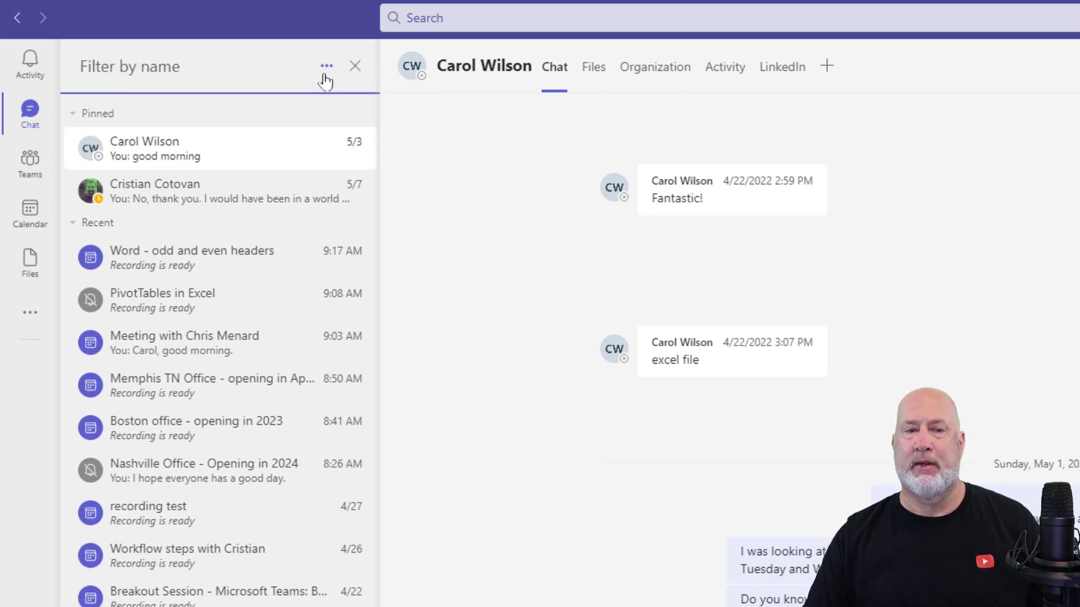
click(326, 66)
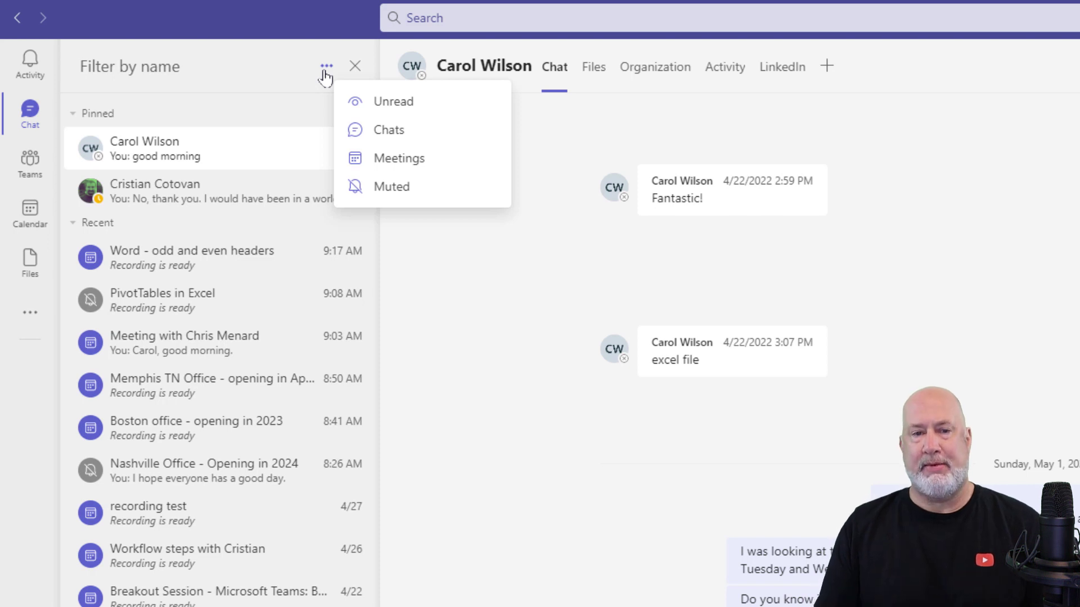
click(438, 163)
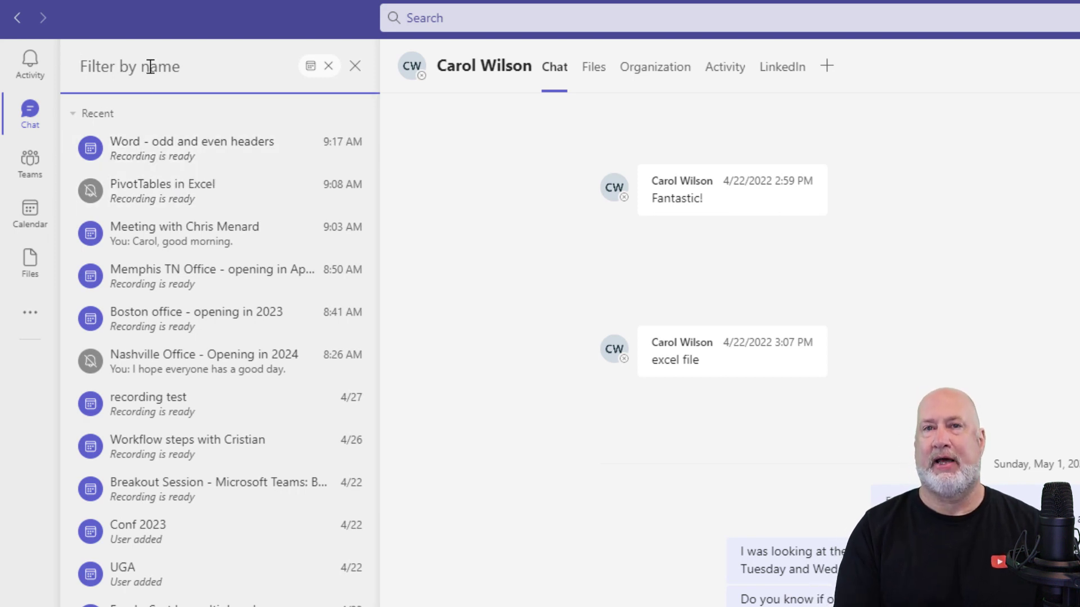
- Filter the meeting chats by name, trying 'odd', then 'header', and finally 'word'
text(odd)
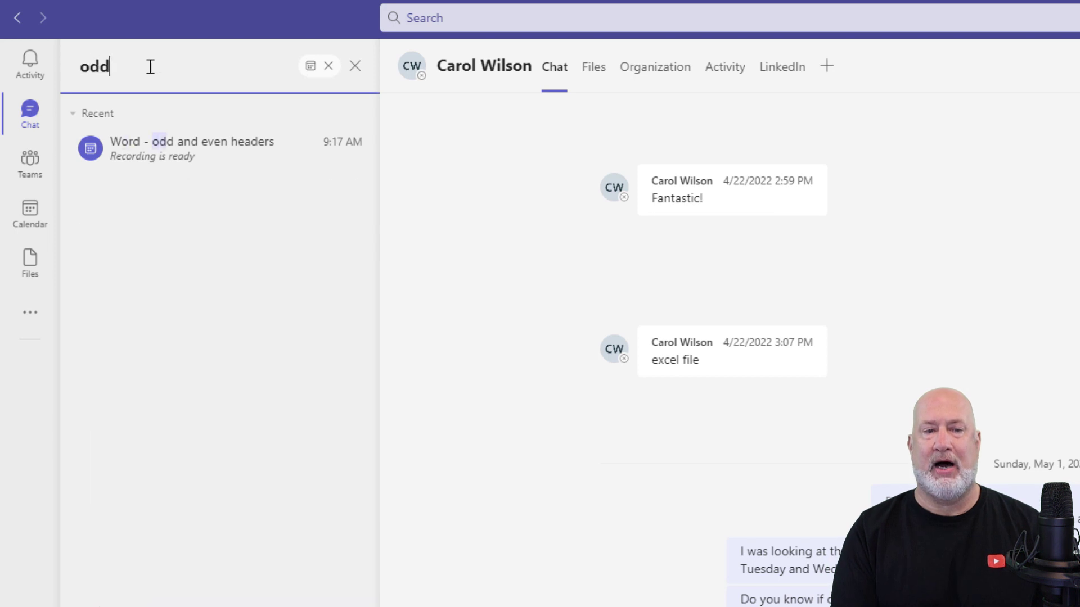
key(BackSpace)
key(BackSpace)
key(BackSpace)
text(h)
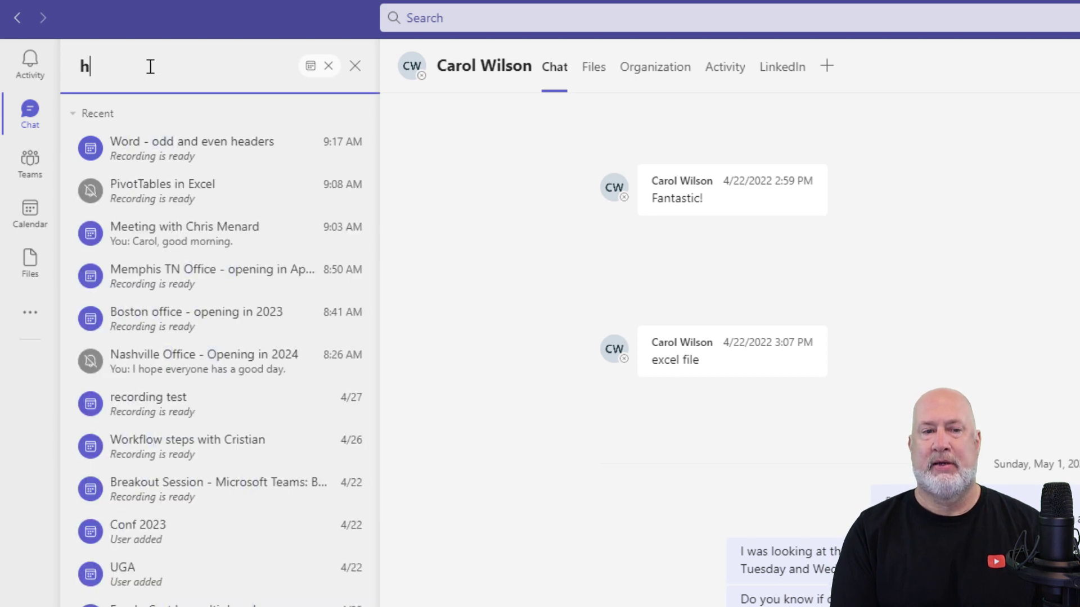
text(eader)
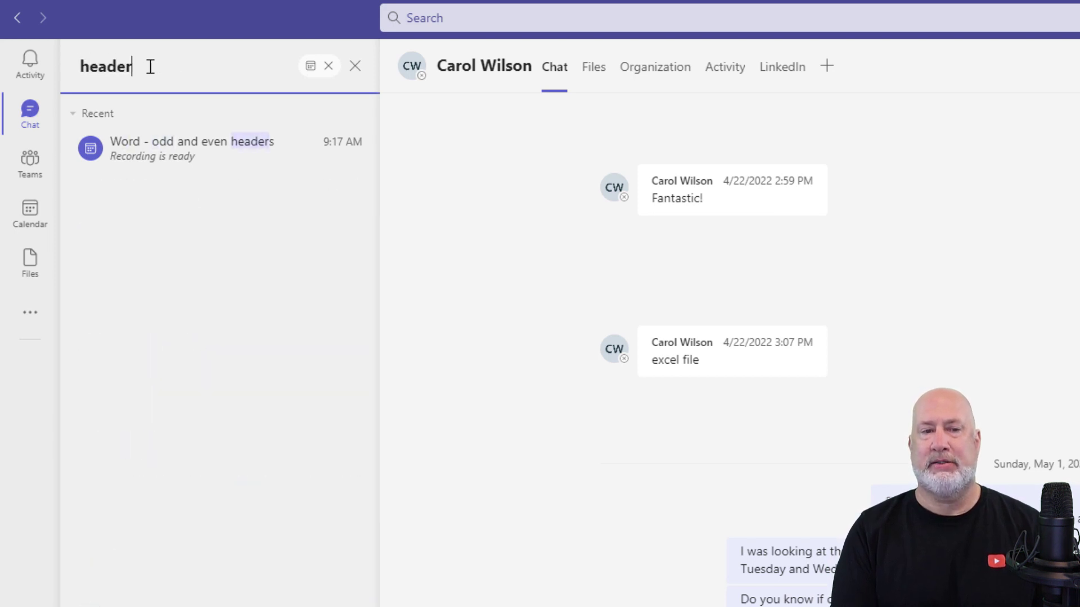
key(BackSpace)
key(BackSpace)
key(BackSpace)
key(BackSpace)
key(BackSpace)
key(BackSpace)
text(word)
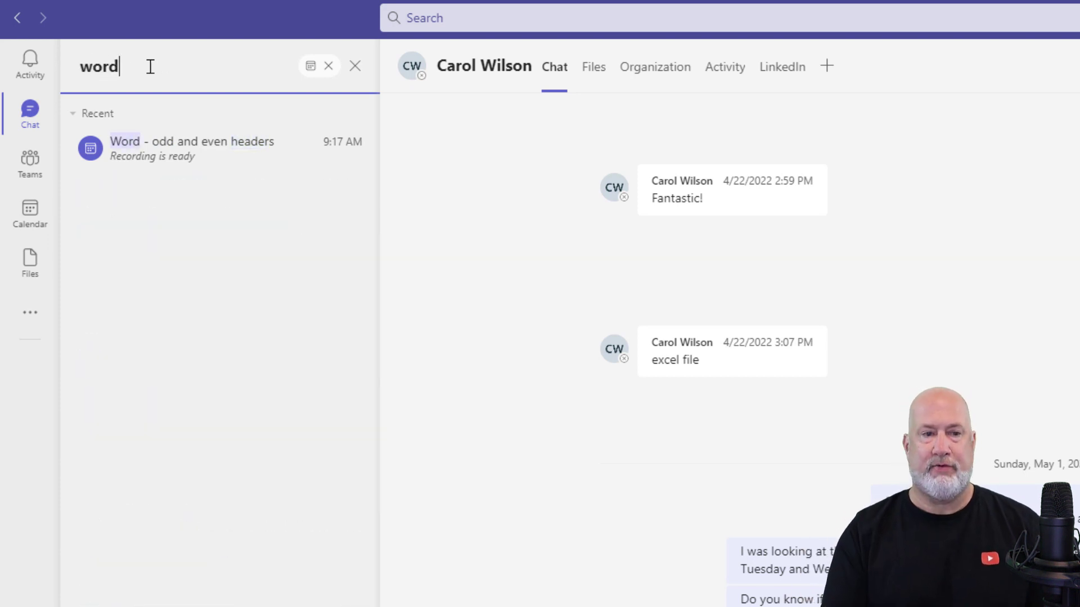
key(BackSpace)
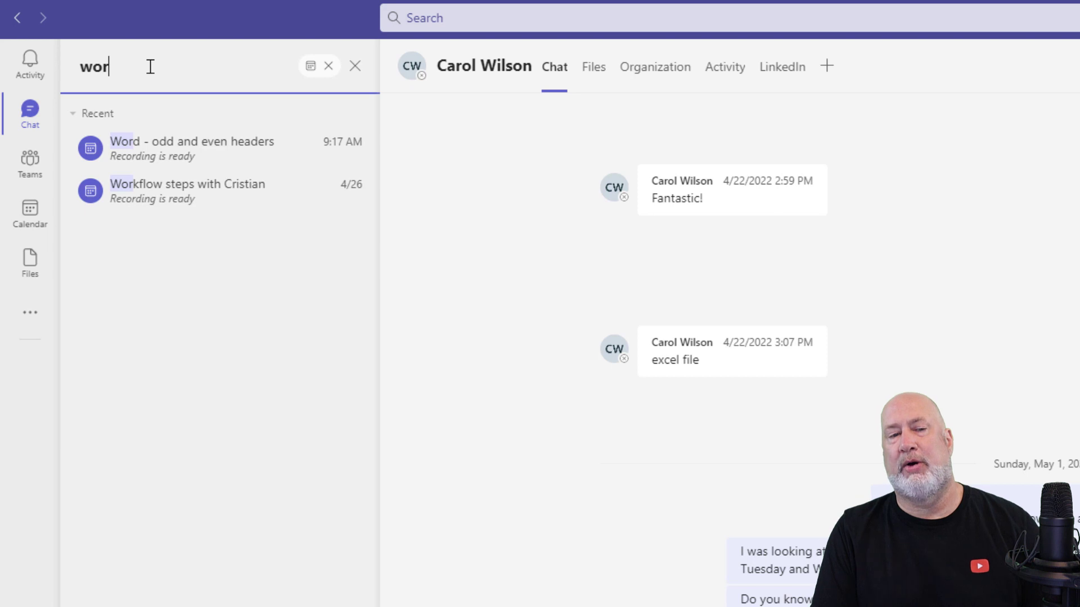
text(d)
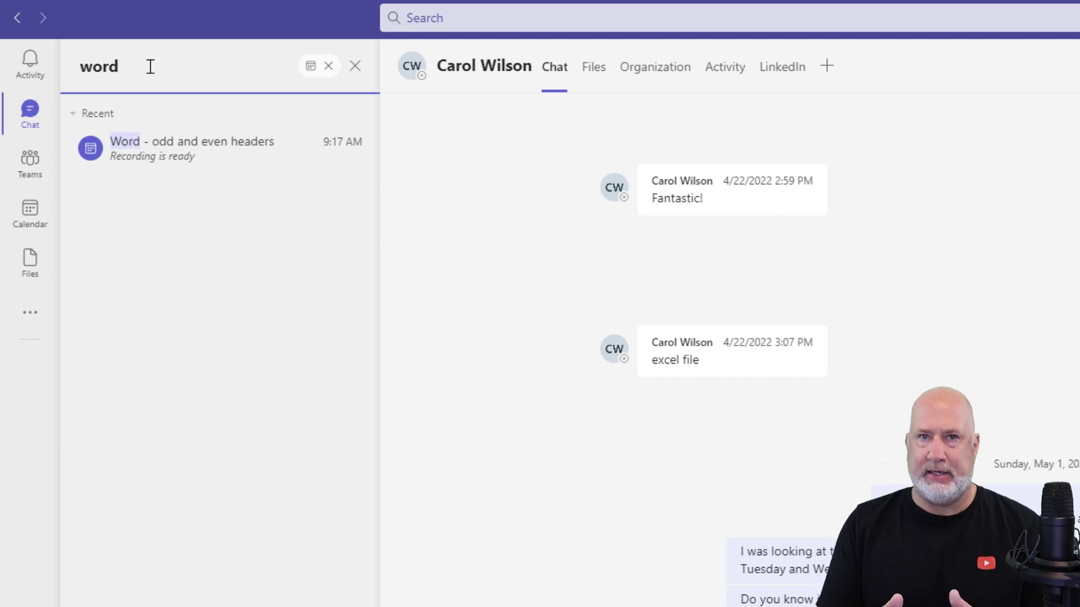